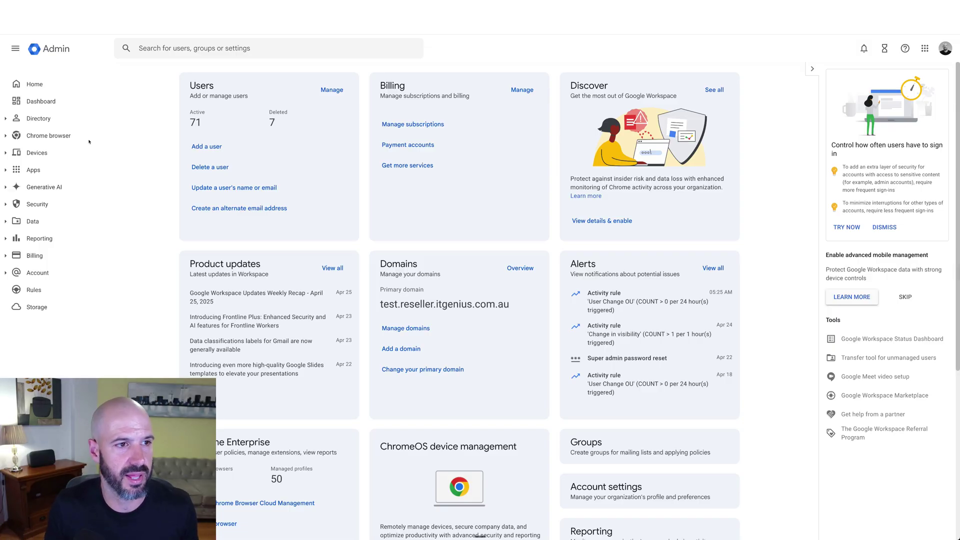
Filter the Directory user list by the target user's first name and open their account
left_click(39, 119)
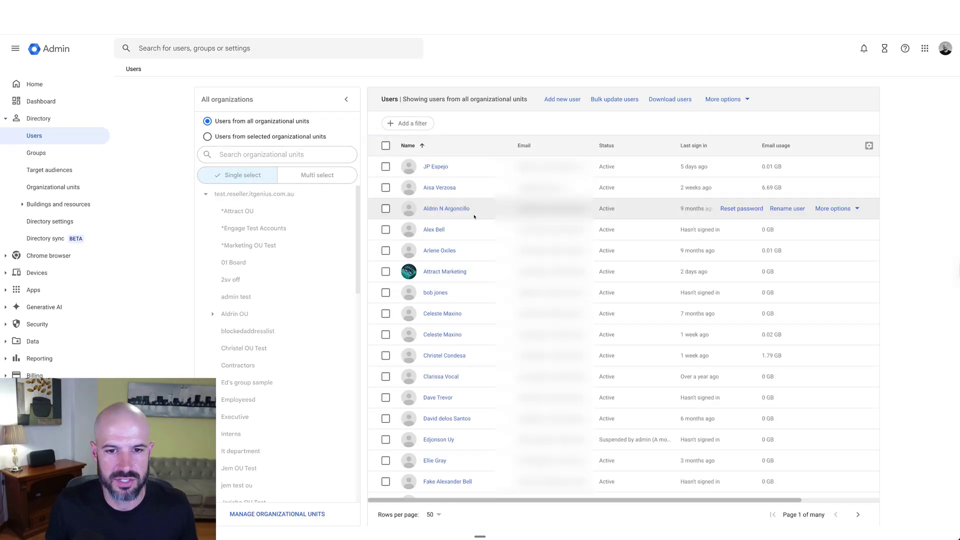
left_click(417, 123)
type("peter")
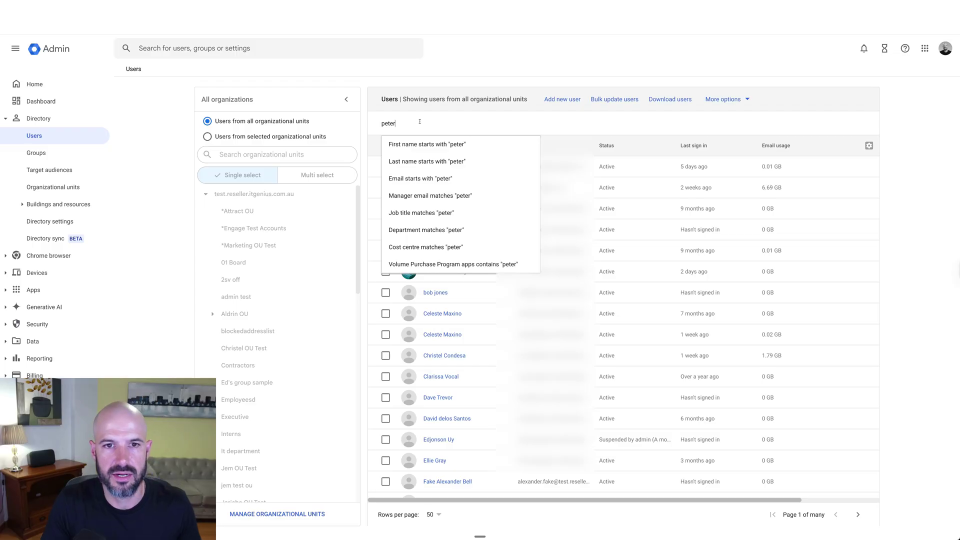
key("Return")
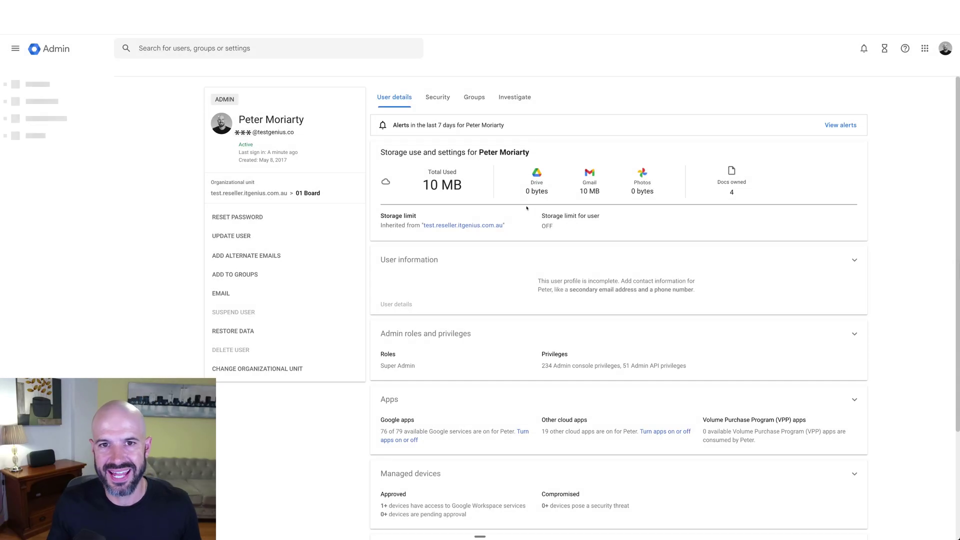
left_click(516, 275)
scroll(454, 225, "down", 1)
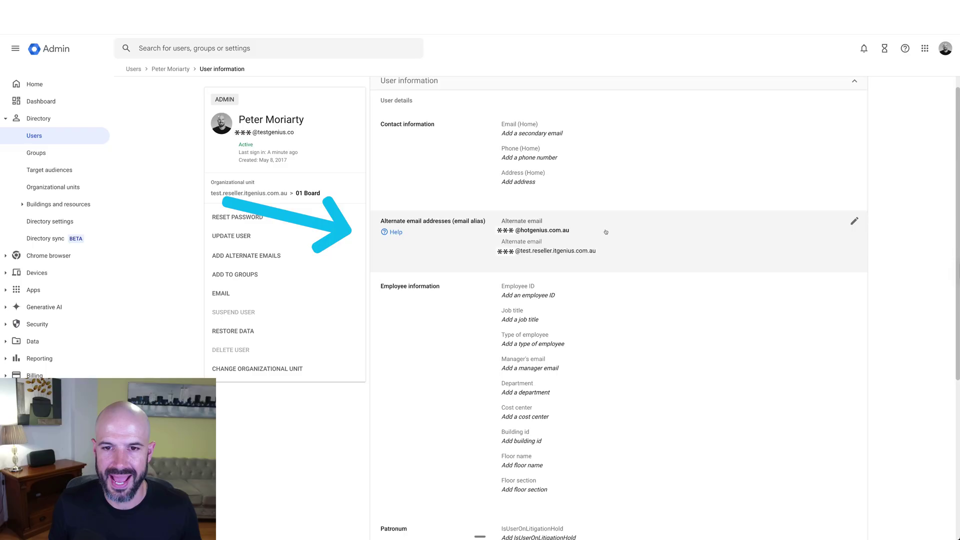
left_click(660, 230)
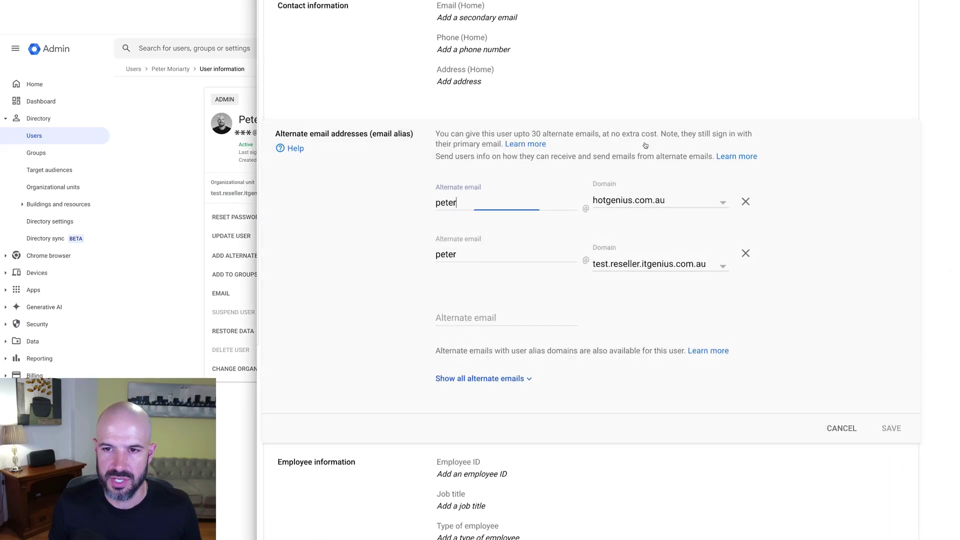
left_click(495, 320)
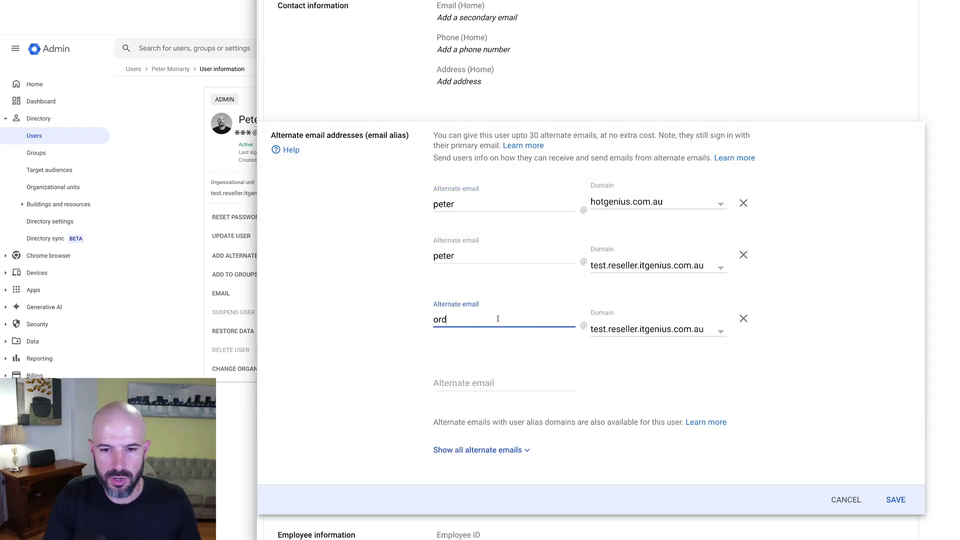
left_click(658, 331)
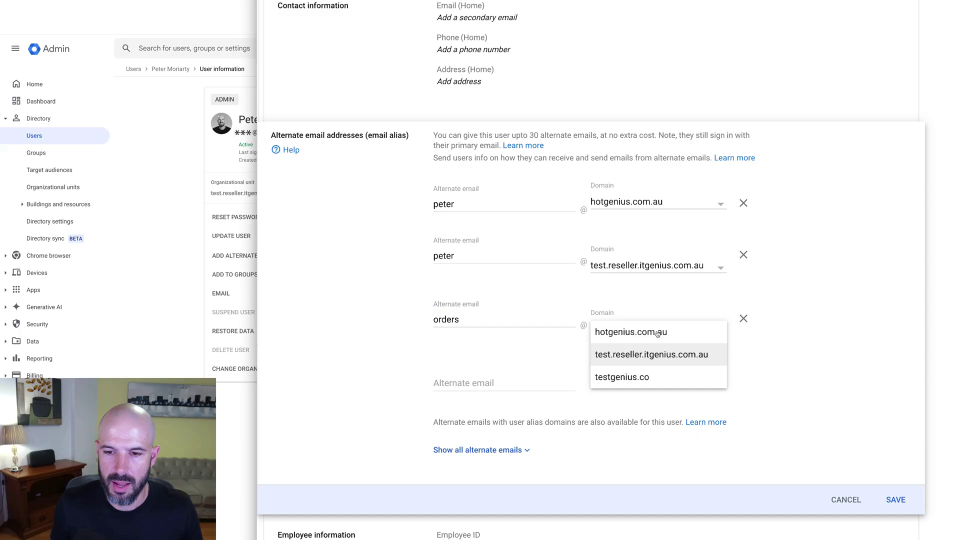
left_click(642, 377)
left_click(519, 386)
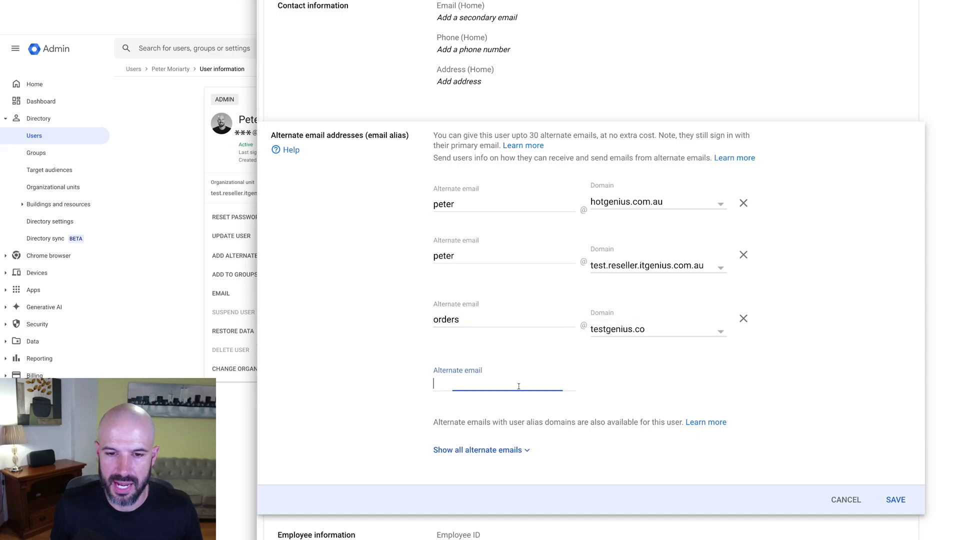
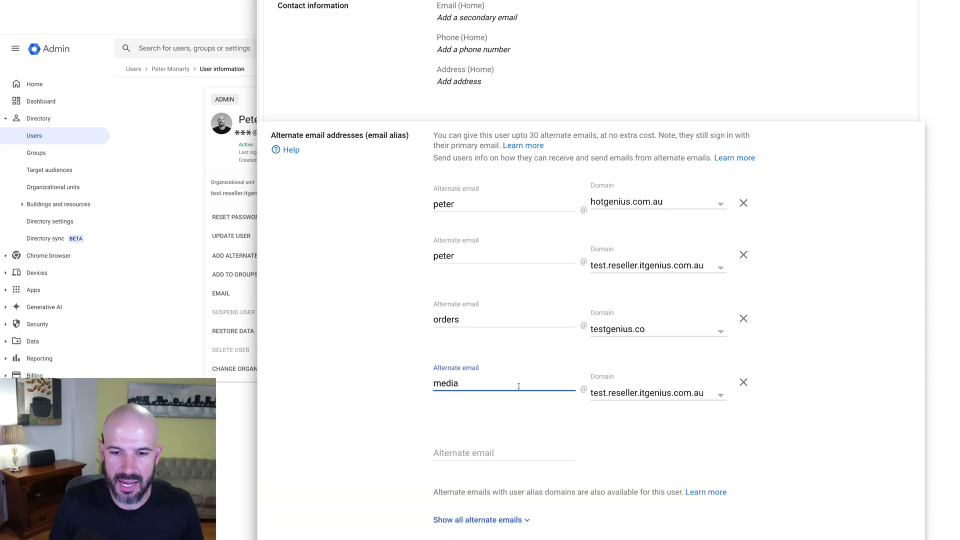
left_click(651, 395)
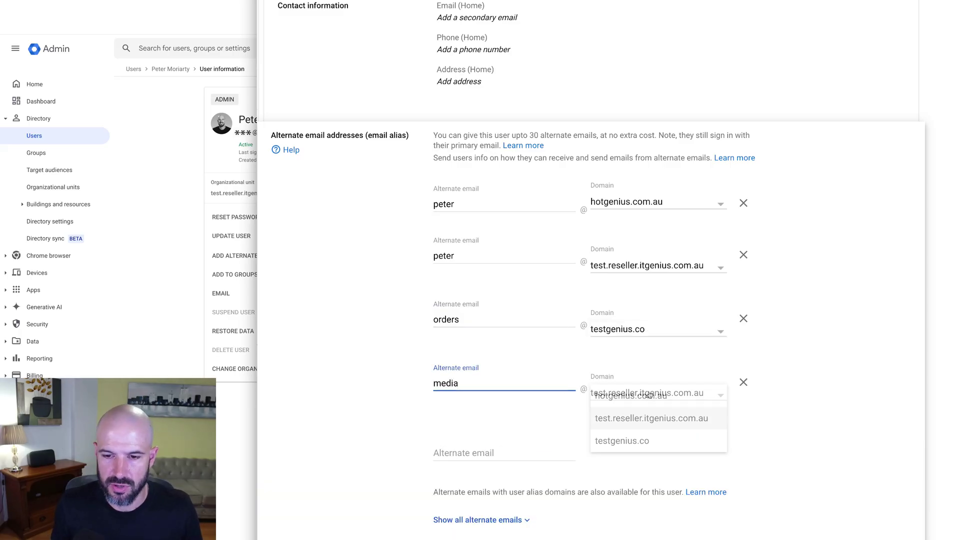
left_click(650, 440)
left_click(658, 395)
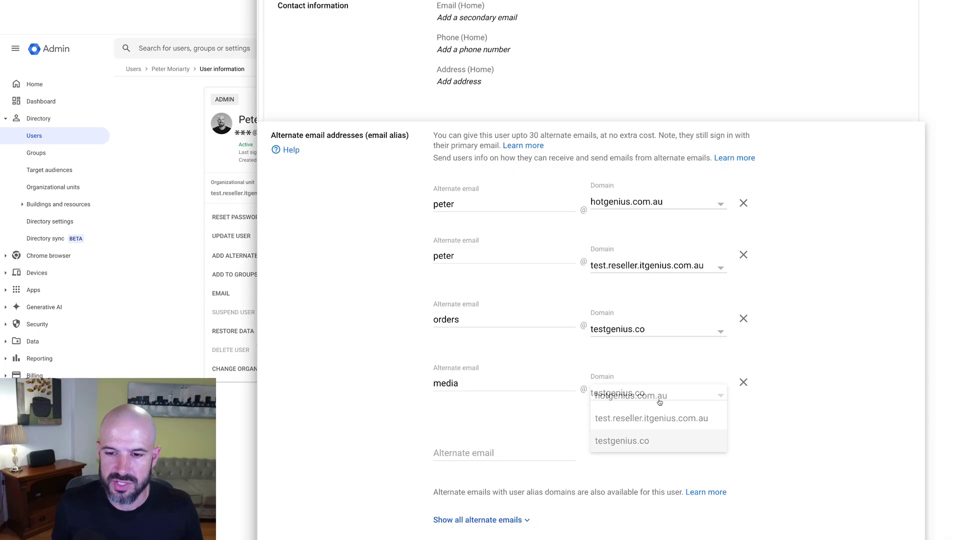
left_click(753, 439)
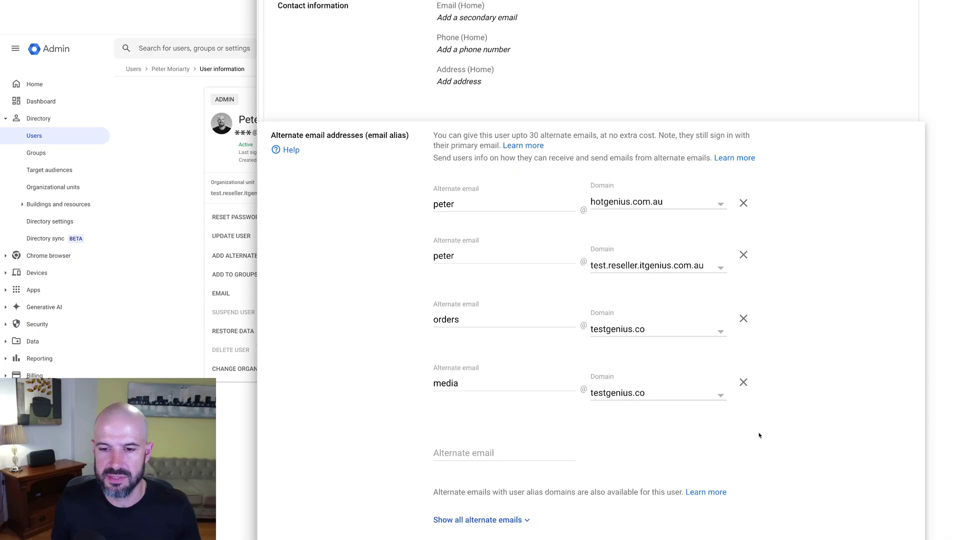
scroll(714, 420, "down", 2)
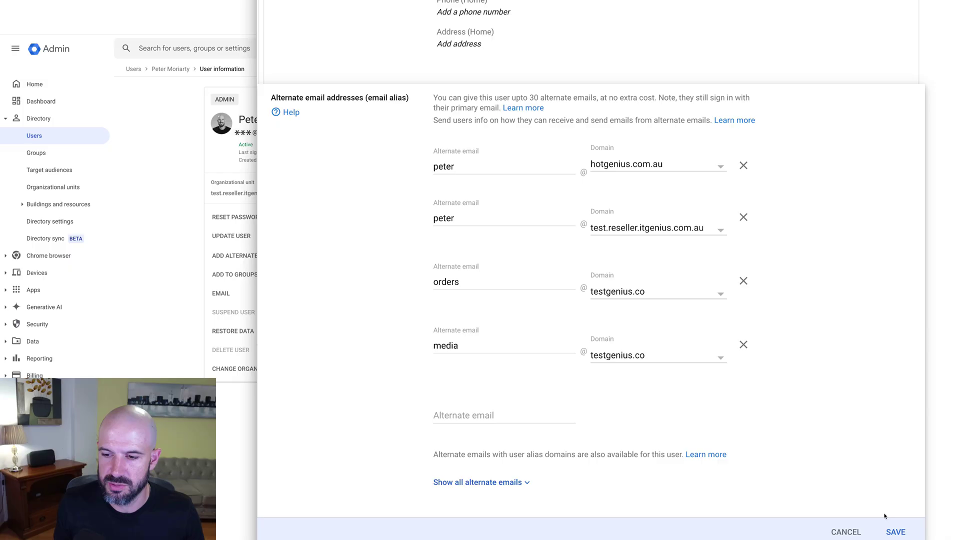
left_click(896, 532)
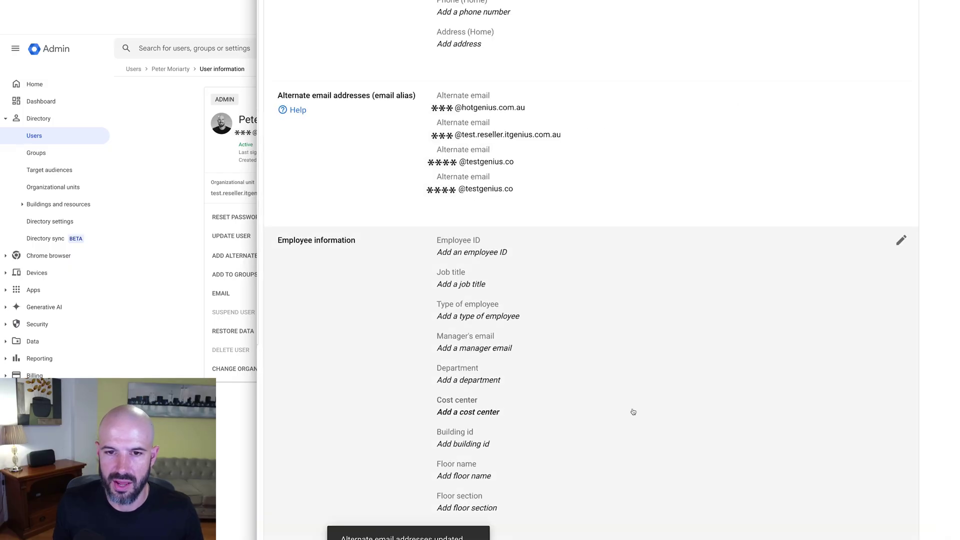
scroll(538, 152, "up", 1)
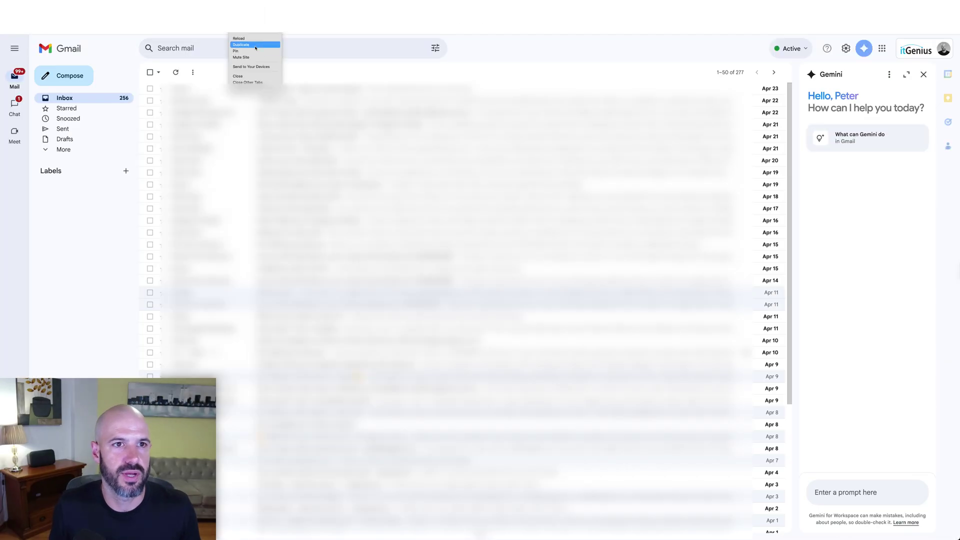
In Gmail's Accounts settings, enter the testgenius orders alias as another send-from address
left_click(127, 36)
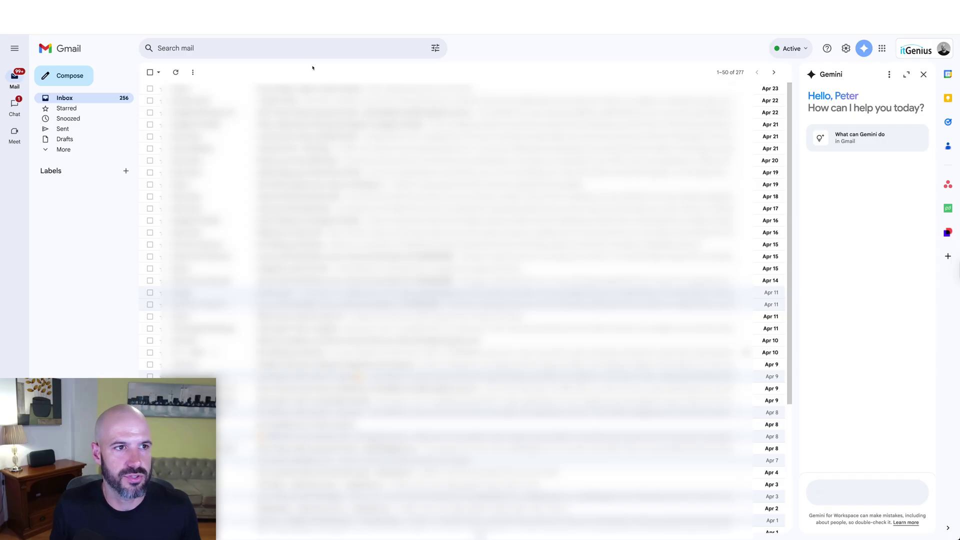
left_click(845, 49)
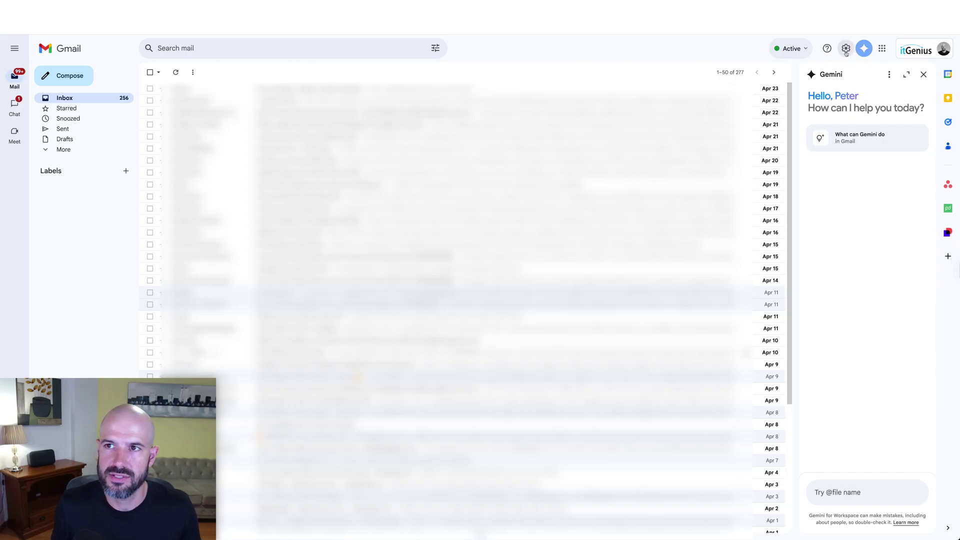
left_click(239, 92)
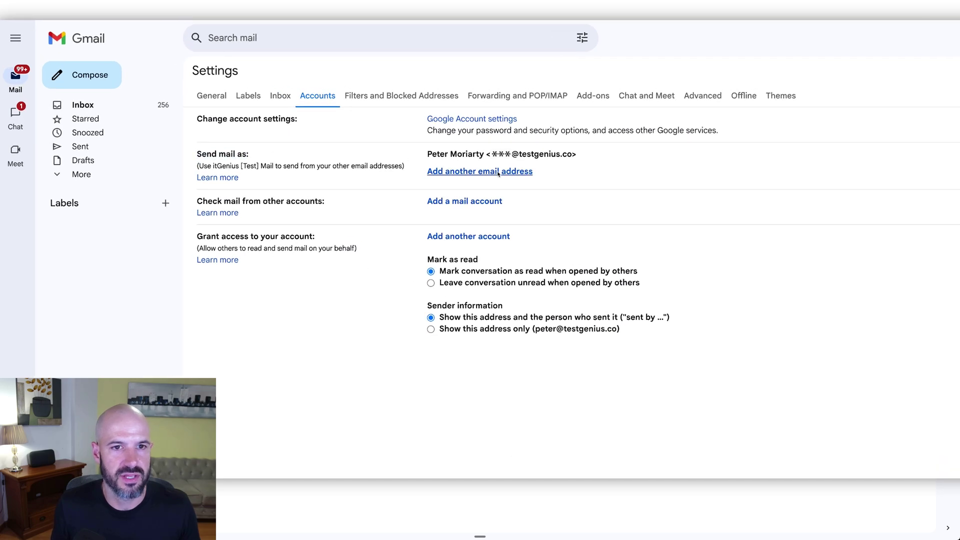
left_click(456, 171)
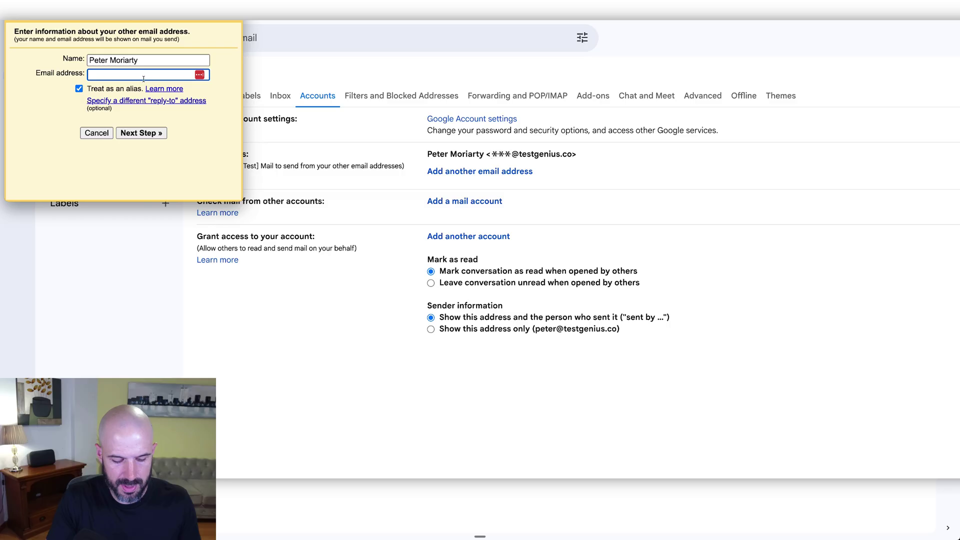
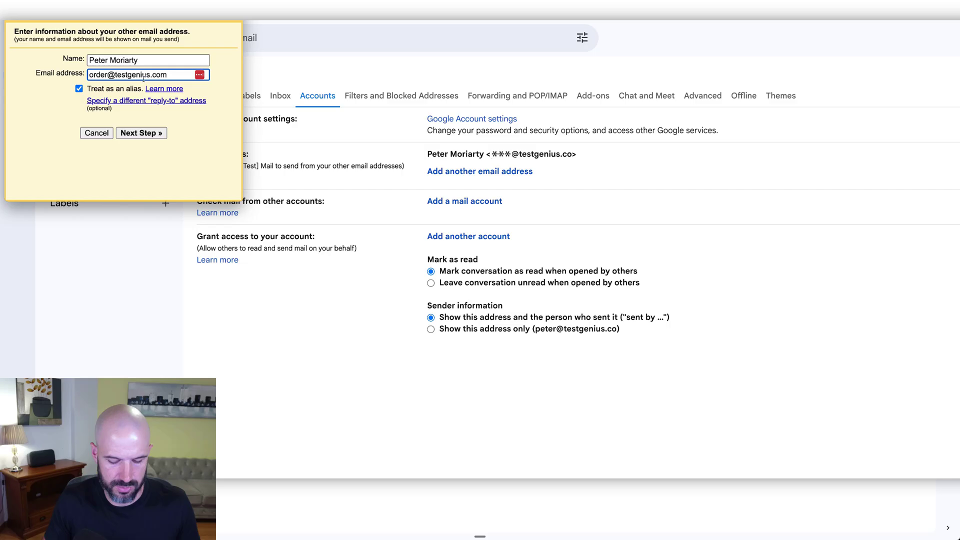
key("Return")
Resume the send-from address request and send its verification email
left_click(132, 99)
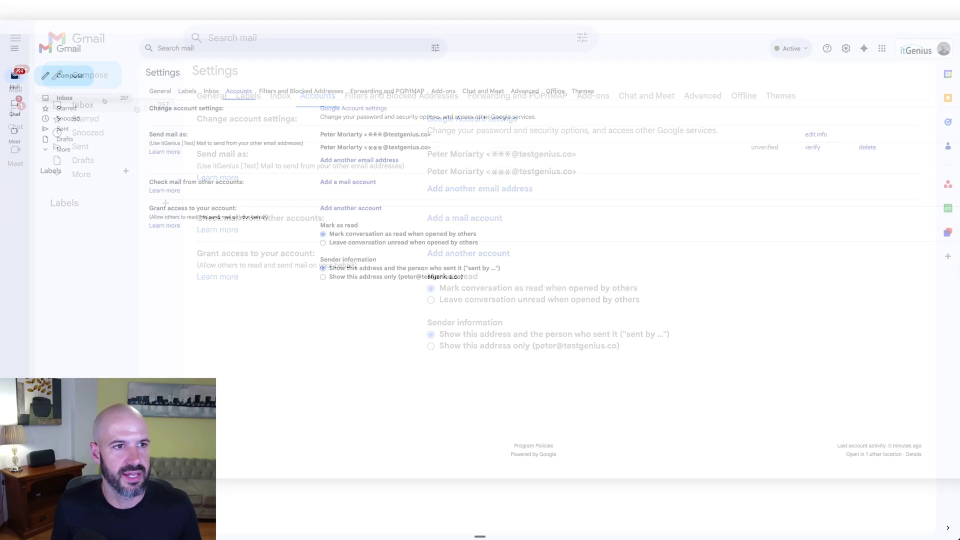
left_click(134, 104)
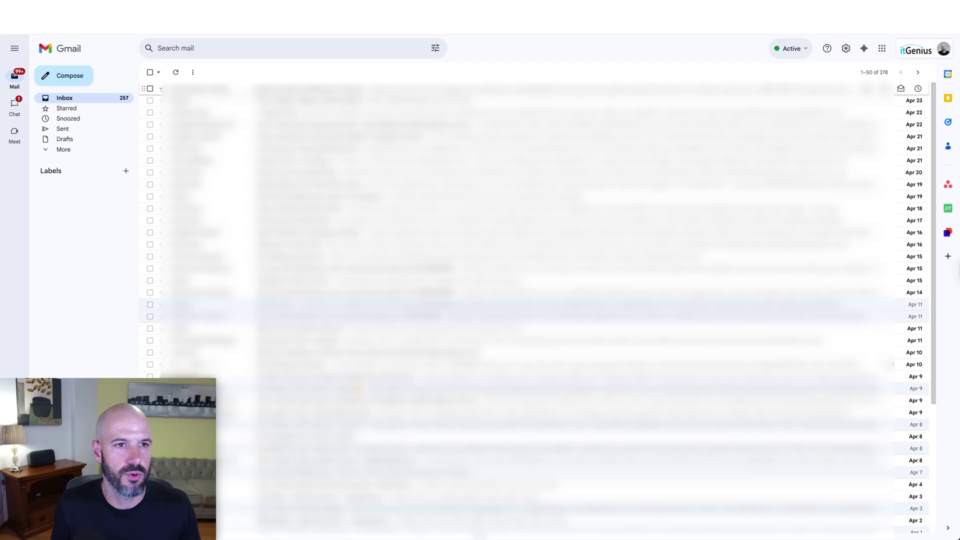
left_click(845, 48)
left_click(868, 93)
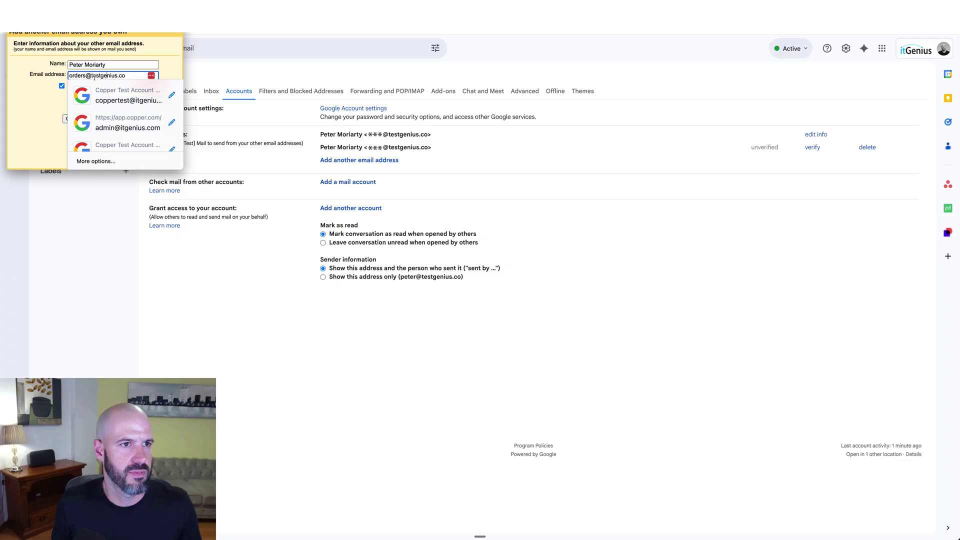
left_click(167, 68)
left_click(111, 118)
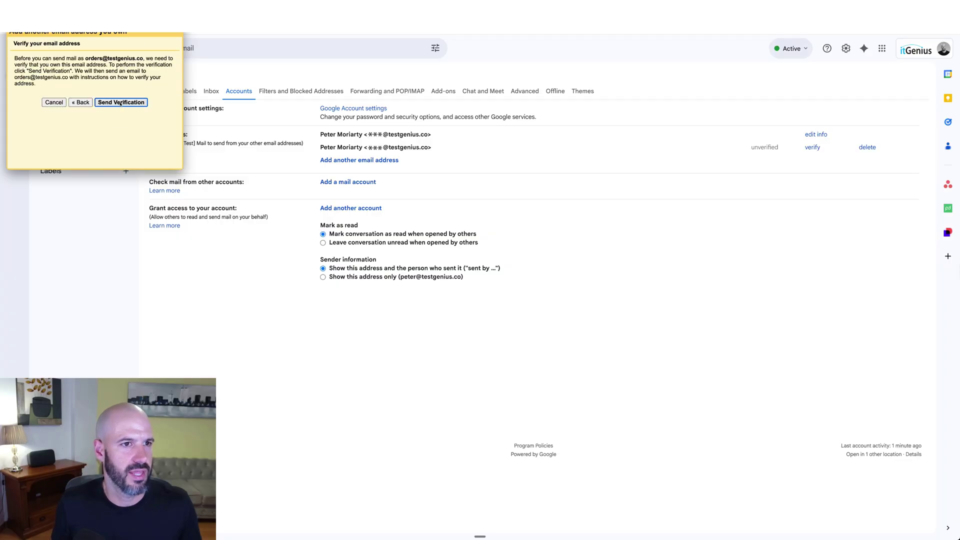
left_click(121, 103)
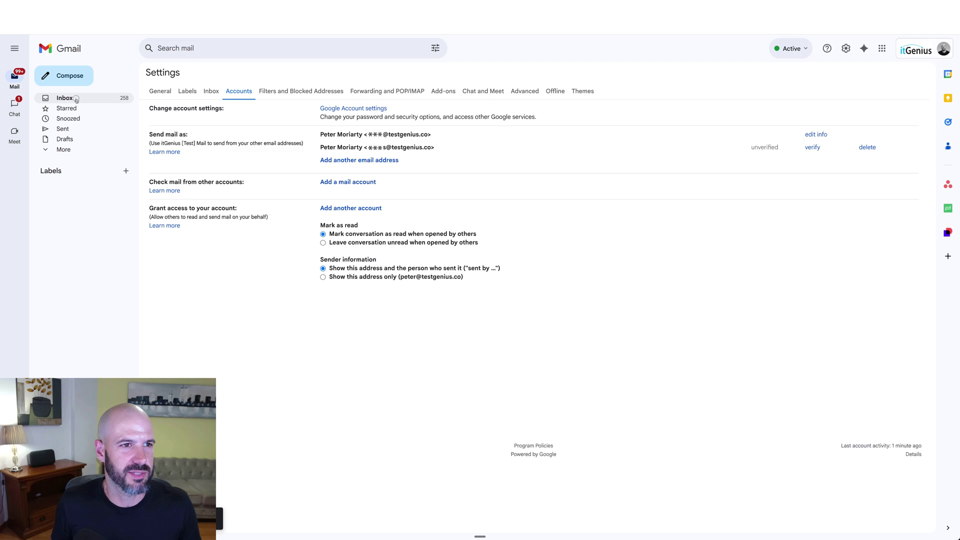
Open the send-as confirmation email in the inbox and follow its confirmation link
left_click(95, 97)
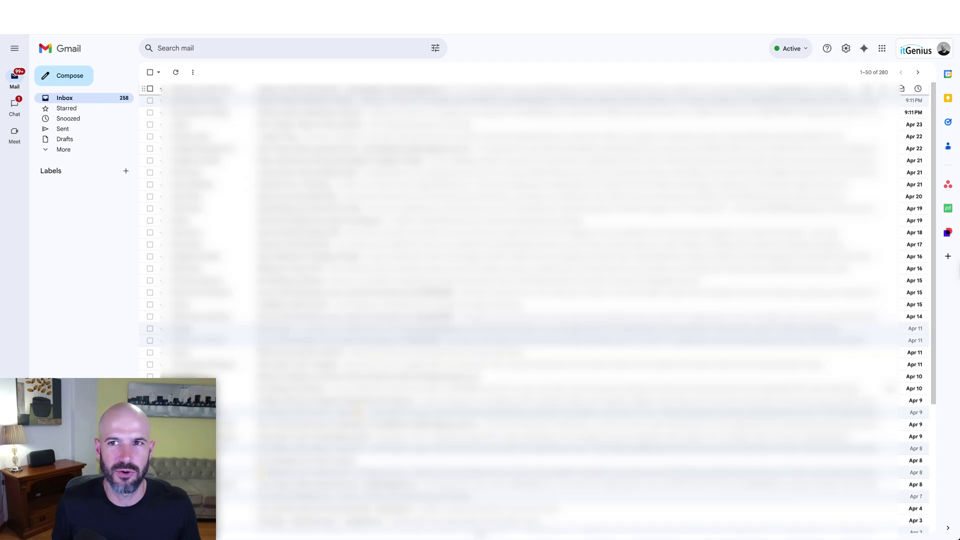
left_click(377, 100)
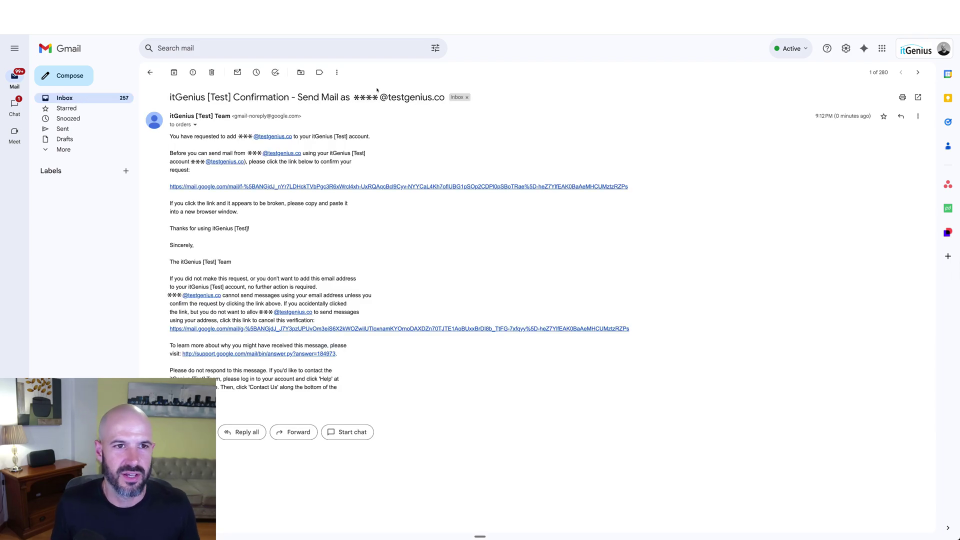
left_click(434, 187)
Confirm the send-from request and return to Gmail via the mail.google.com link
left_click(48, 121)
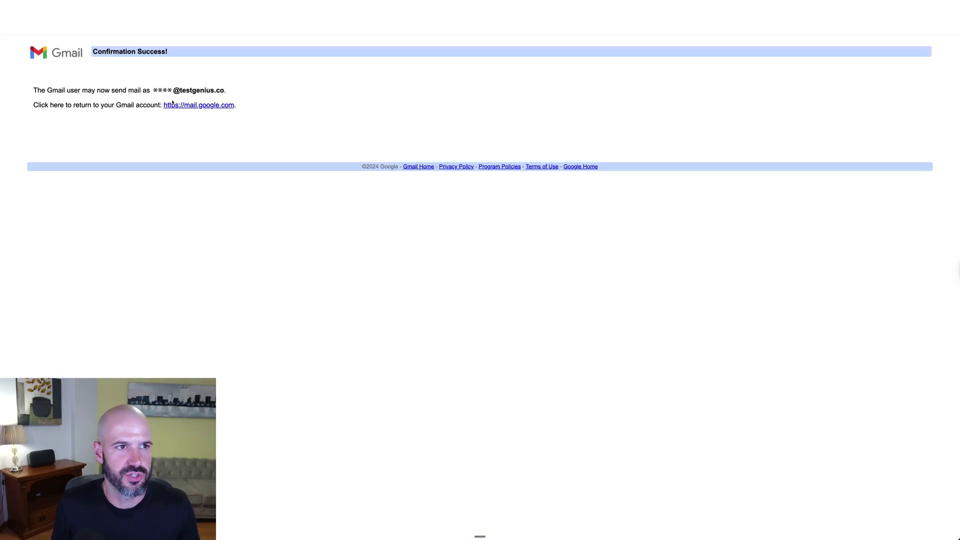
left_click(71, 56)
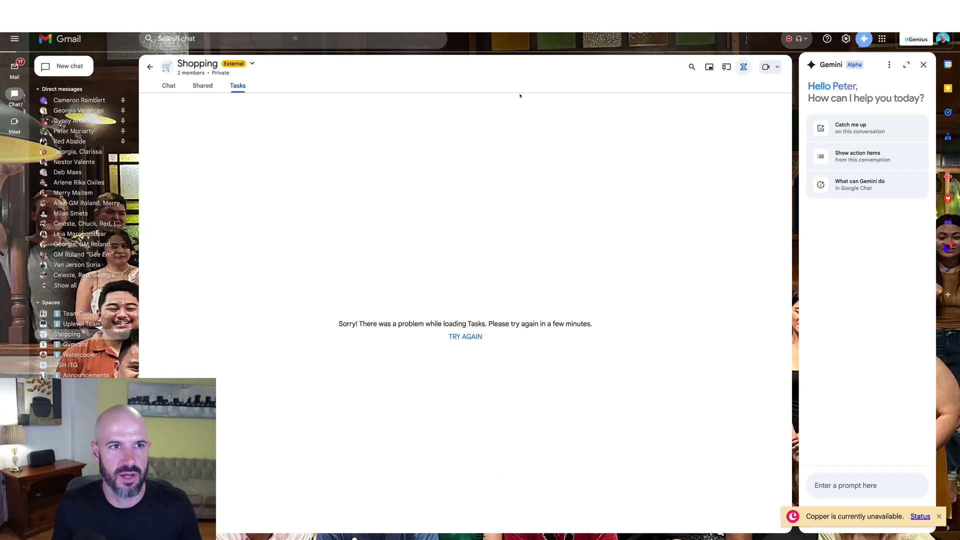
left_click(64, 66)
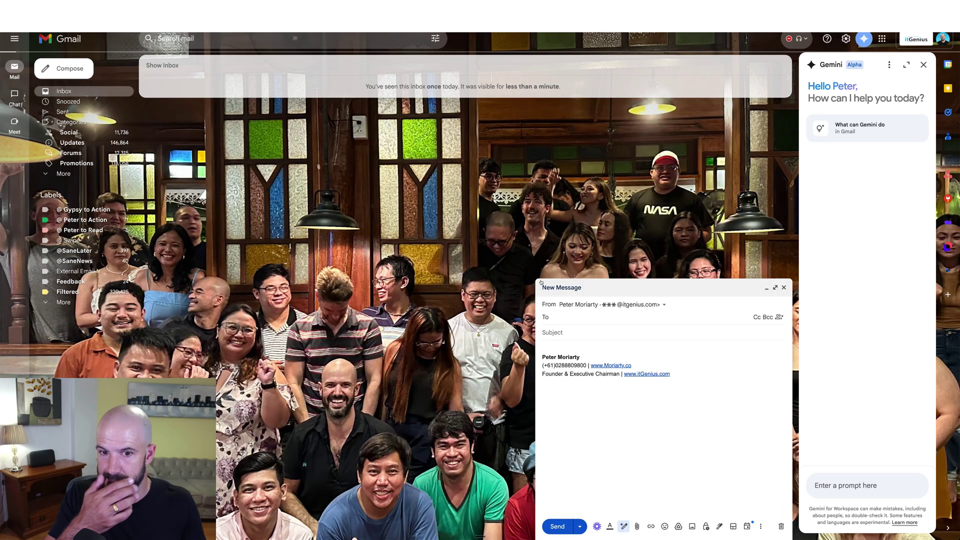
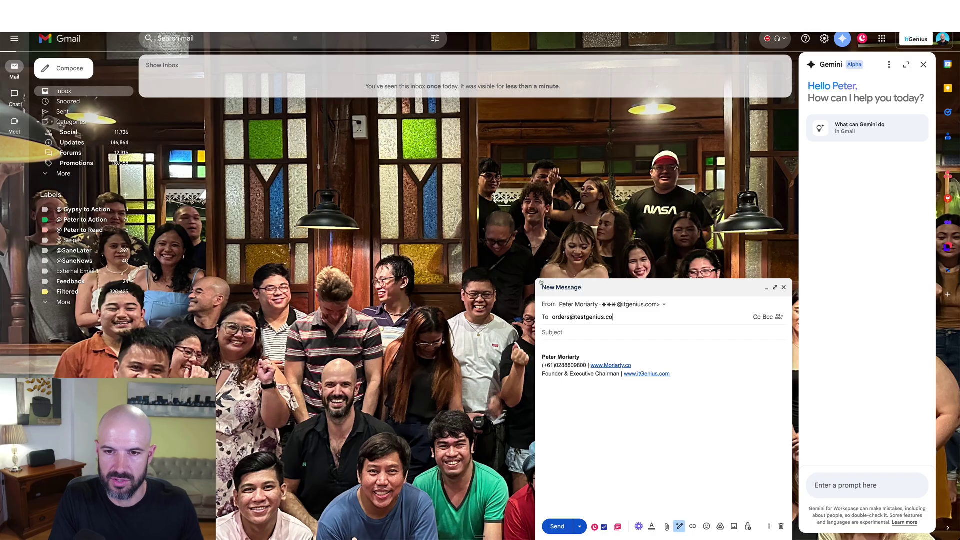
key("Tab")
key("Escape")
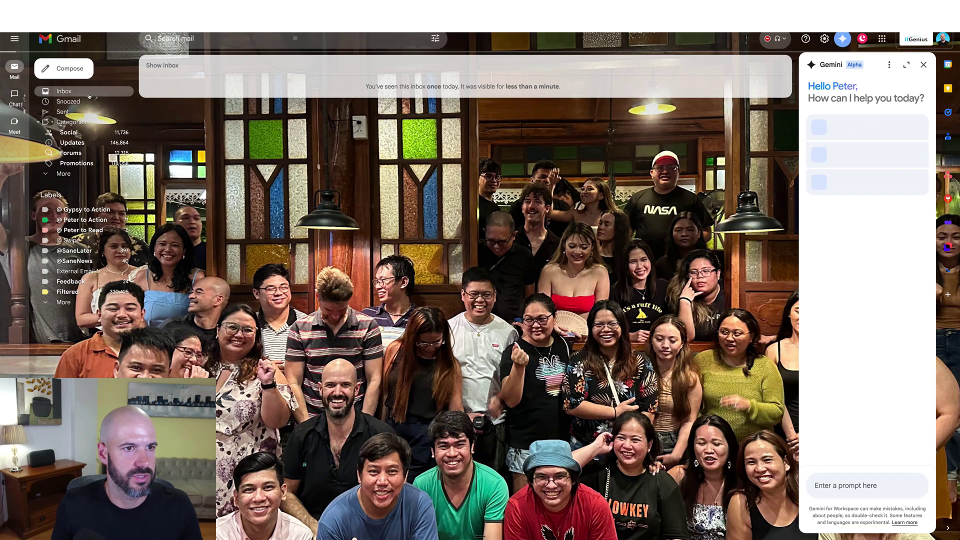
Switch to the other Gmail window and expand then collapse its folder list
key("ctrl+Up")
left_click(82, 96)
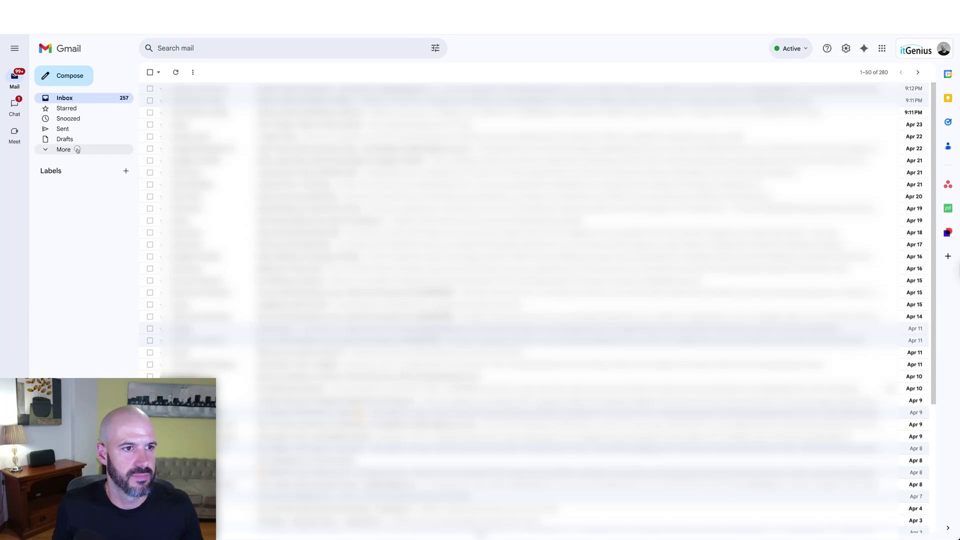
left_click(77, 149)
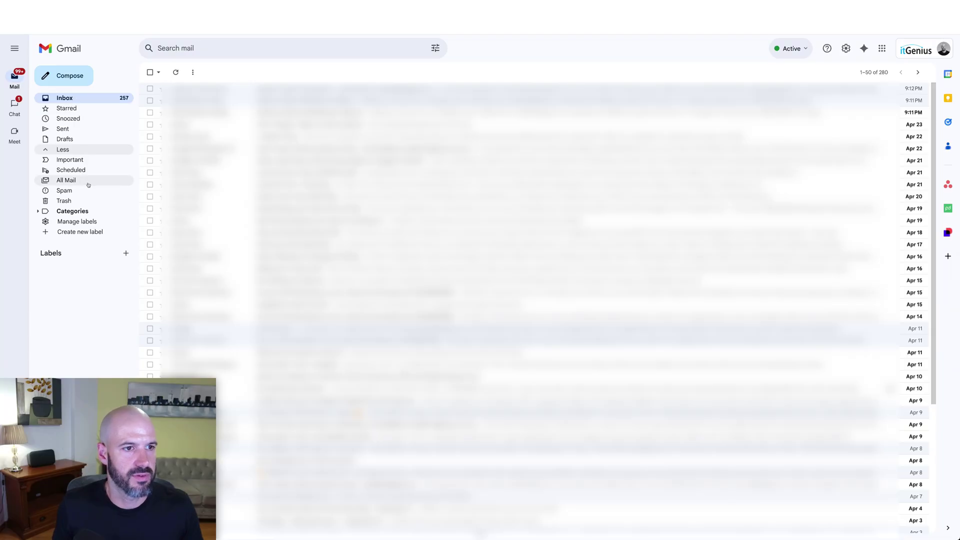
left_click(63, 149)
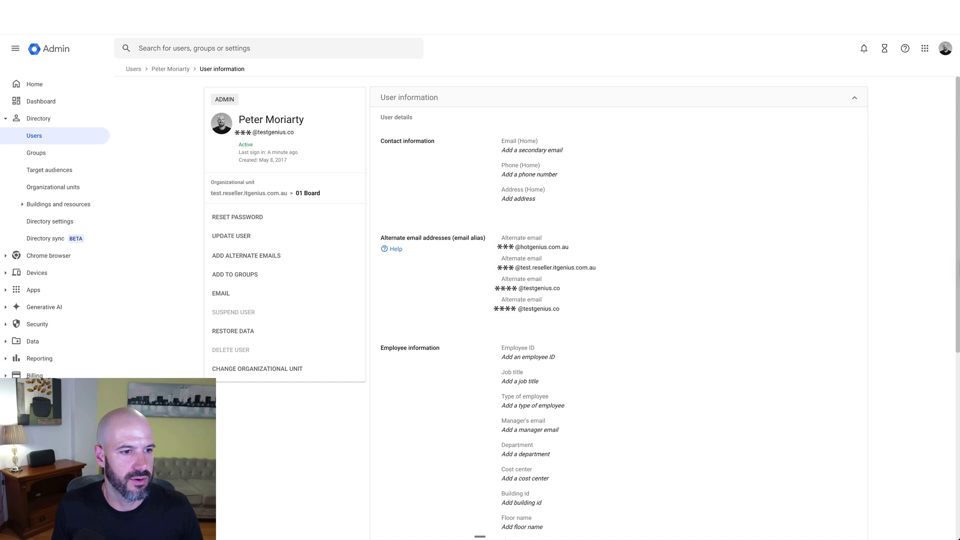
Go to Account > Domains > Manage domains and open the Add a domain form
key("shift+Tab")
key("Left")
key("Down")
key("Down")
key("Down")
key("Down")
key("Down")
key("Down")
key("Down")
key("Down")
key("Down")
key("Right")
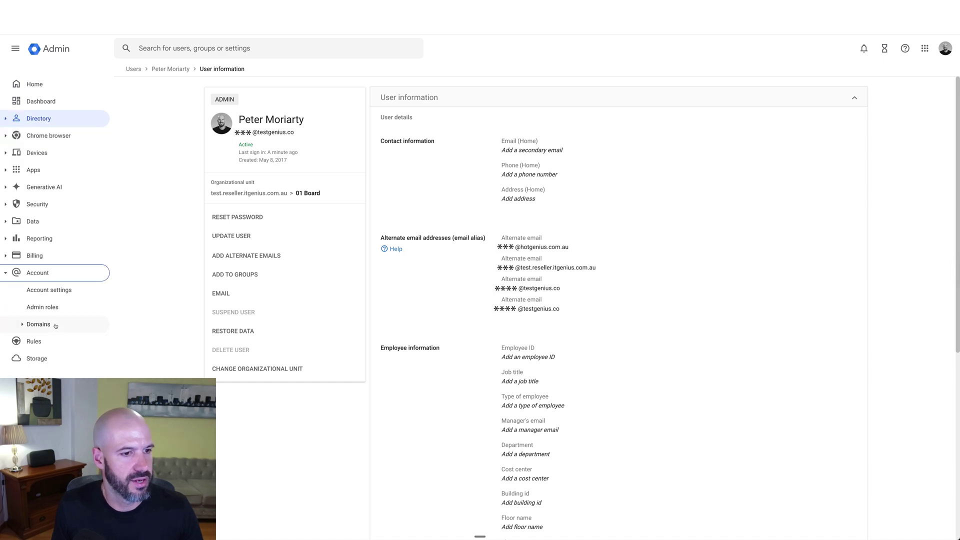
left_click(61, 325)
left_click(78, 359)
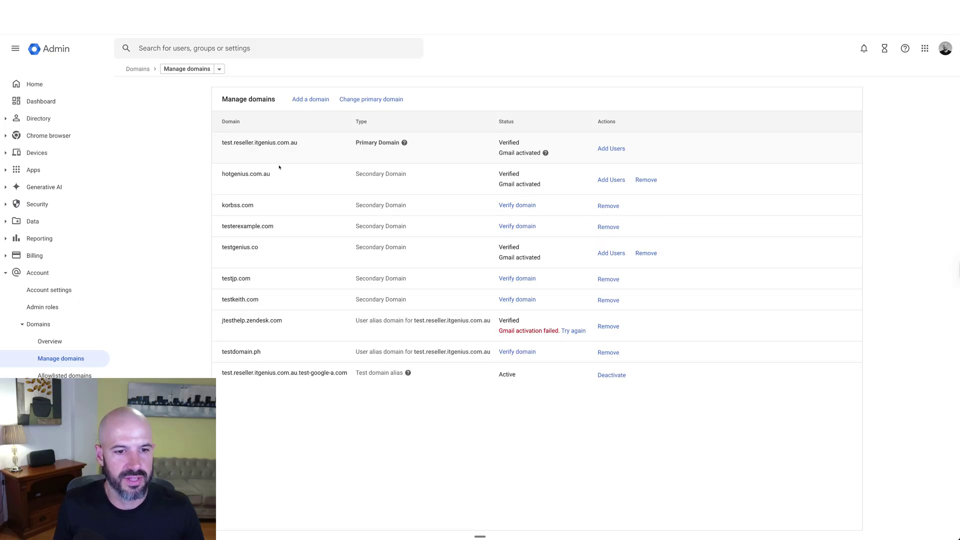
left_click(303, 100)
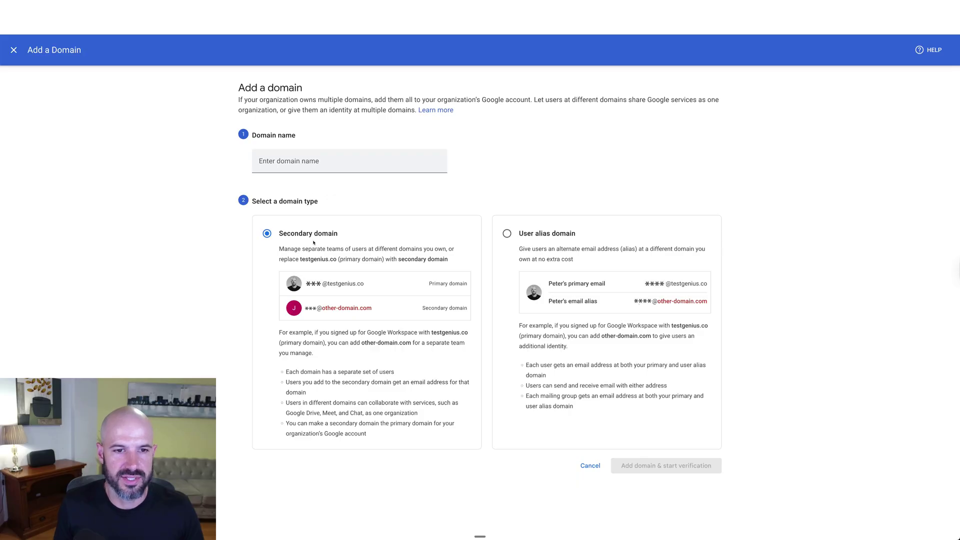
Choose the User alias domain type and enter testgenius.co.uk as the domain name
left_click(566, 235)
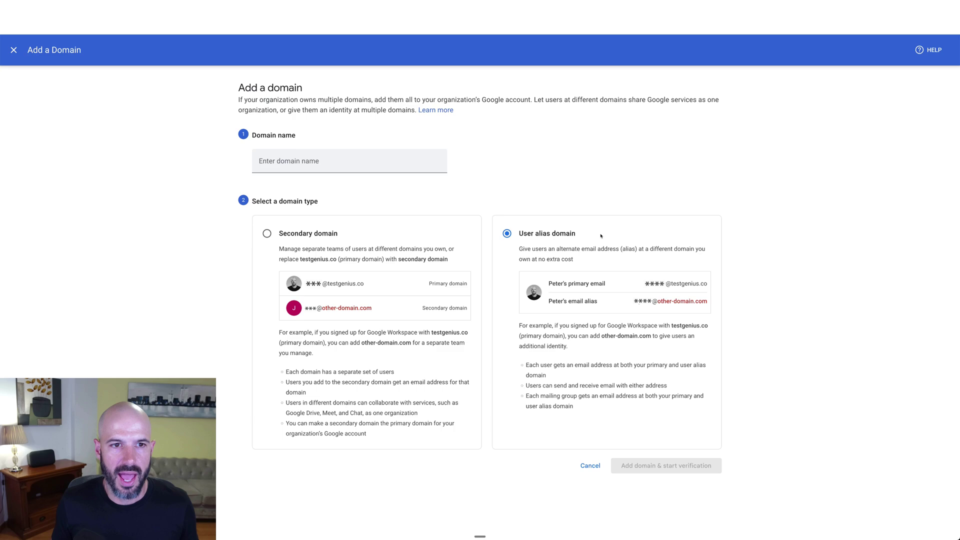
left_click(316, 159)
type("ts")
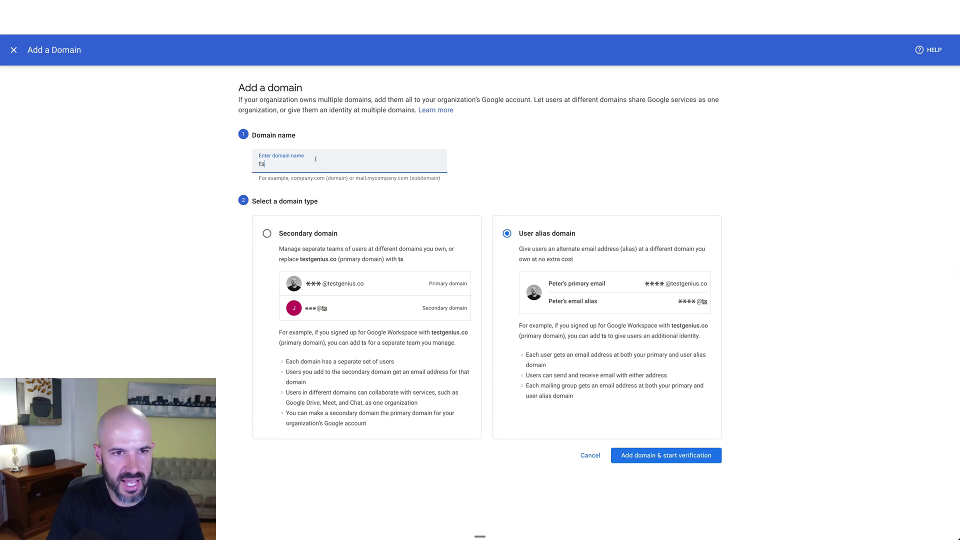
type("stgenius.co.au")
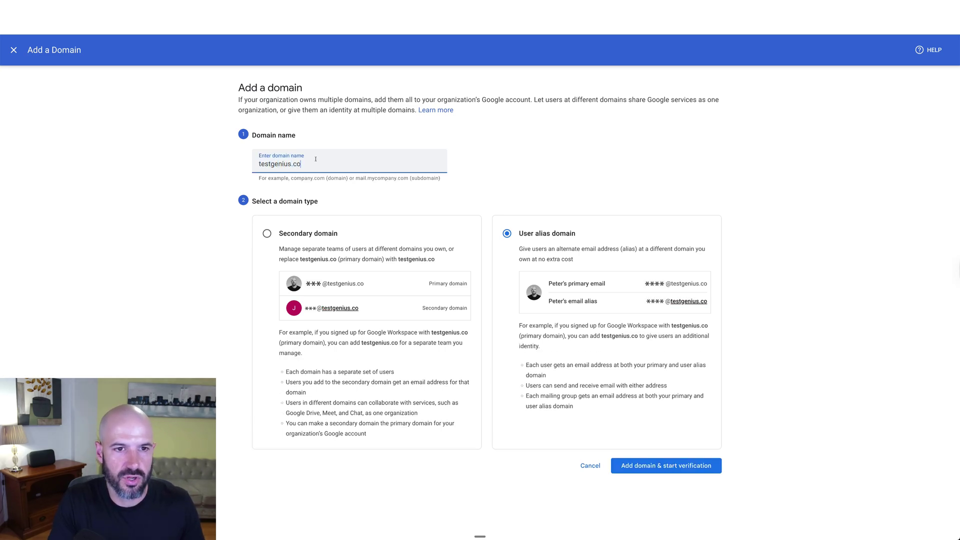
key("BackSpace")
key("BackSpace")
type("uk")
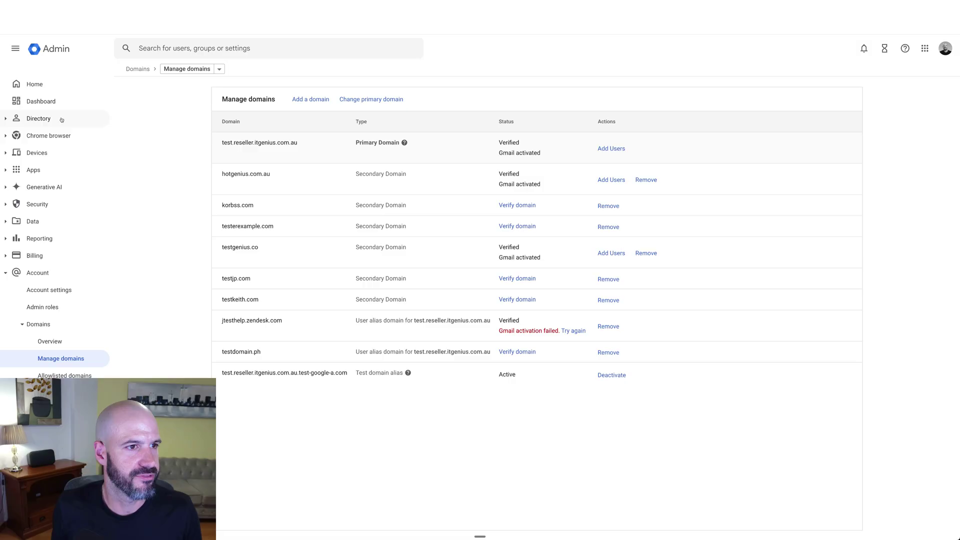
Search Directory users for the target user, then view the Add new user domain options
left_click(45, 119)
left_click(54, 136)
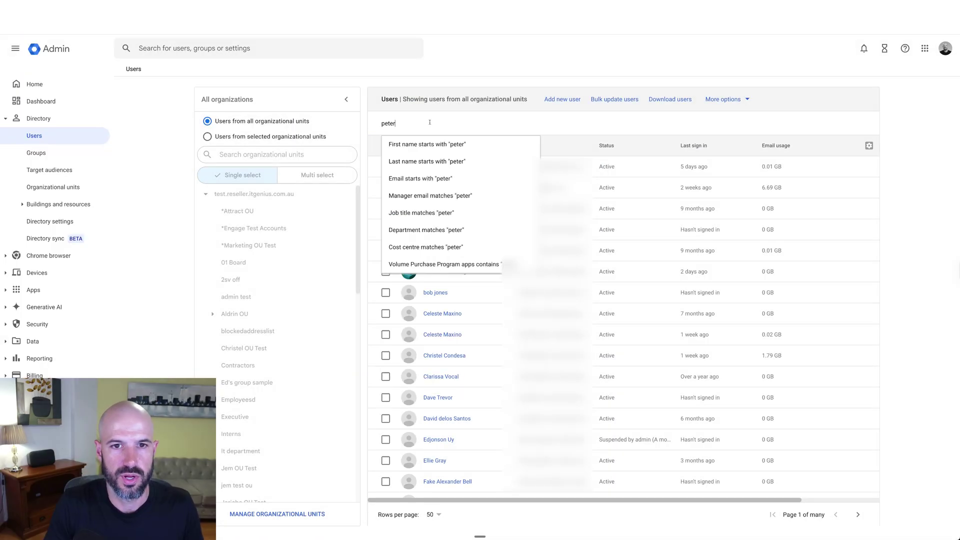
key("Return")
left_click(559, 100)
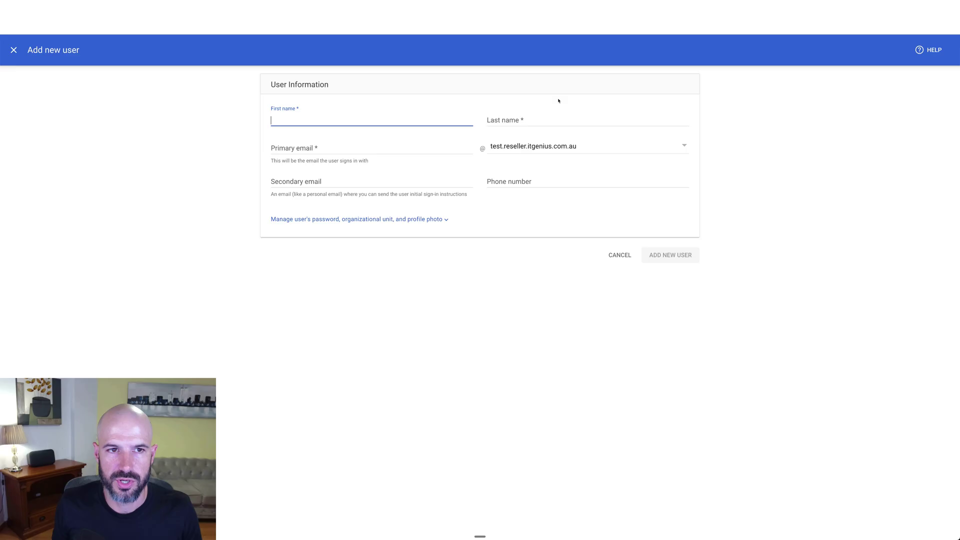
left_click(575, 146)
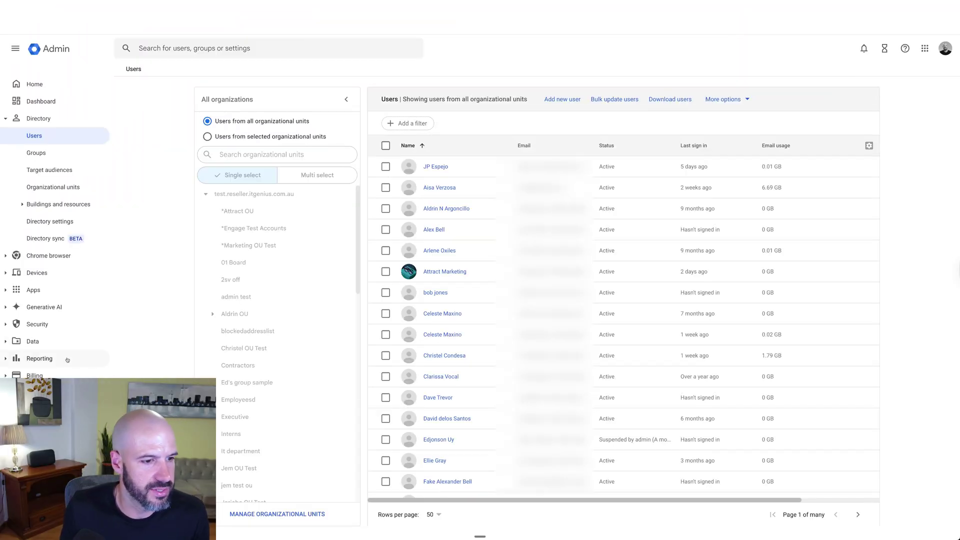
From Manage domains, open Change primary domain and highlight the warning's first paragraph
left_click(34, 375)
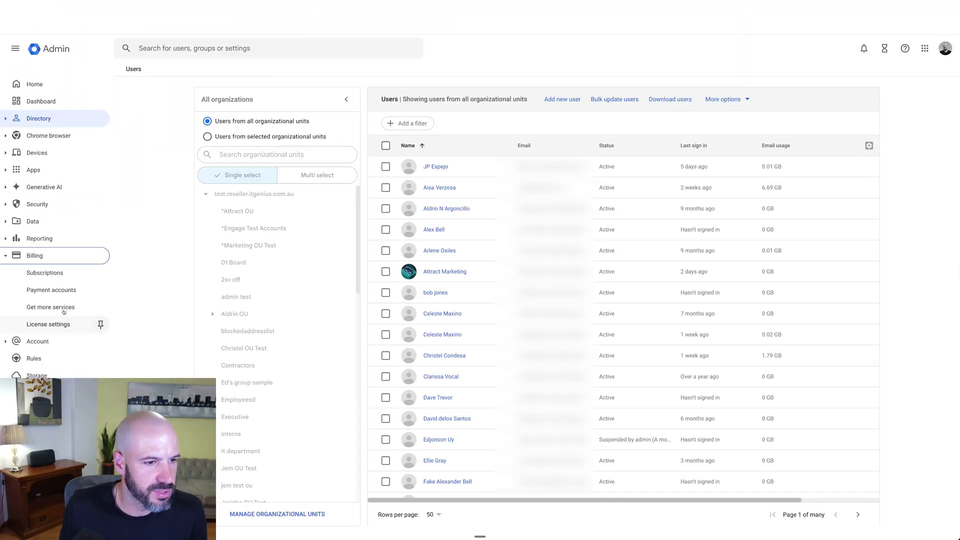
left_click(64, 354)
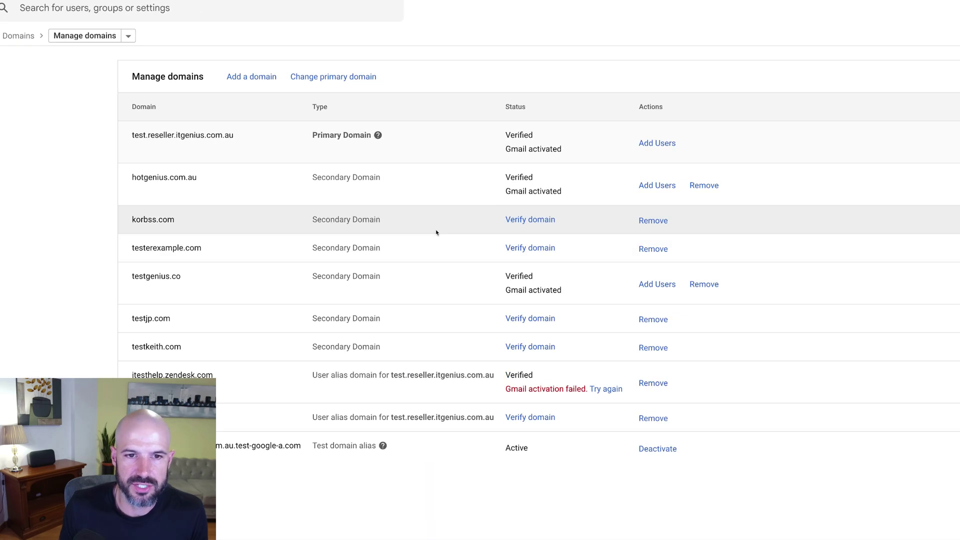
left_click(329, 78)
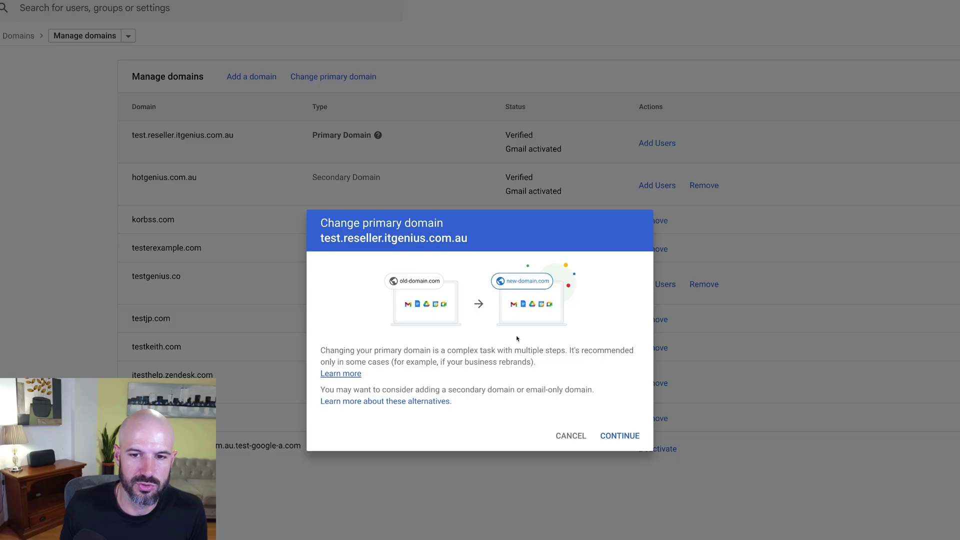
left_click_drag(555, 368, 330, 355)
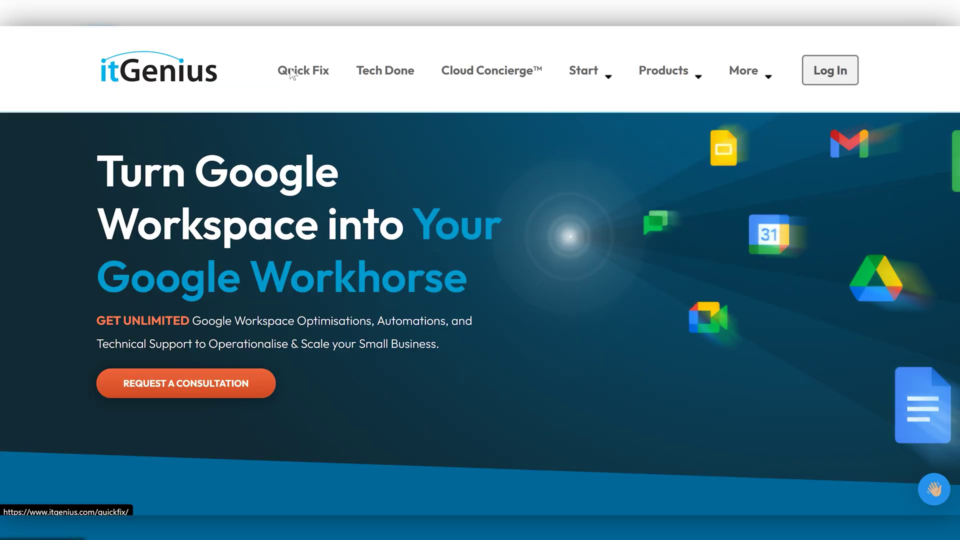
Search Quick Fix for primary domain help and scroll to the Primary Domain Switch card
left_click(293, 74)
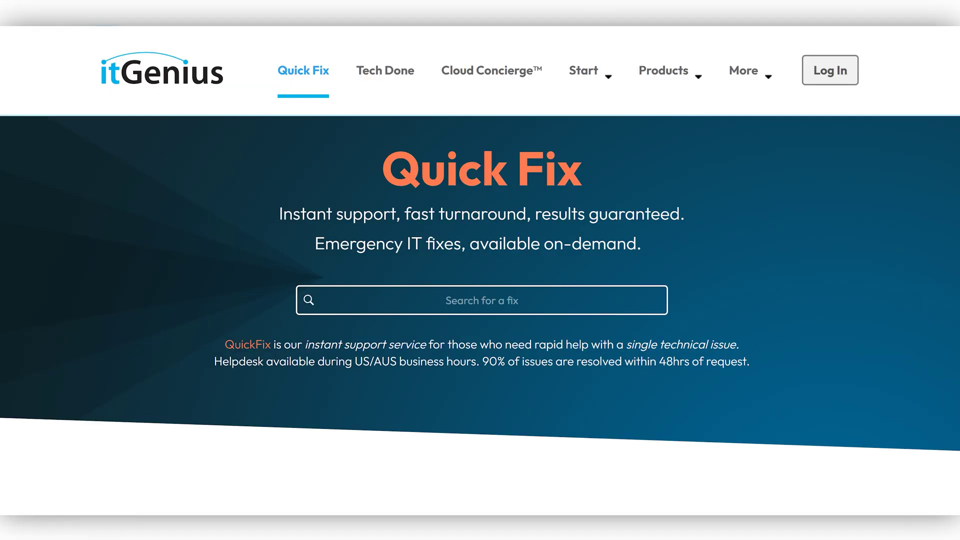
type("mary domain")
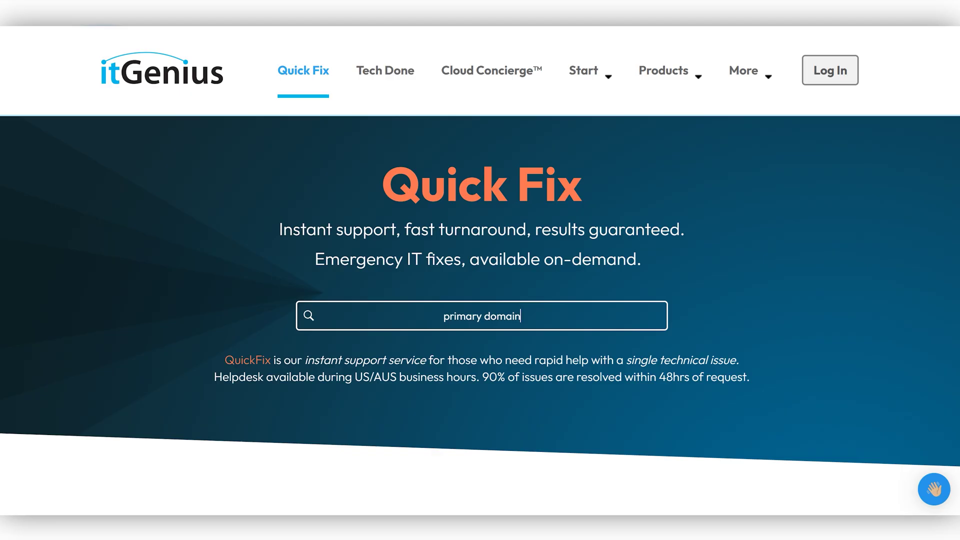
scroll(490, 311, "down", 8)
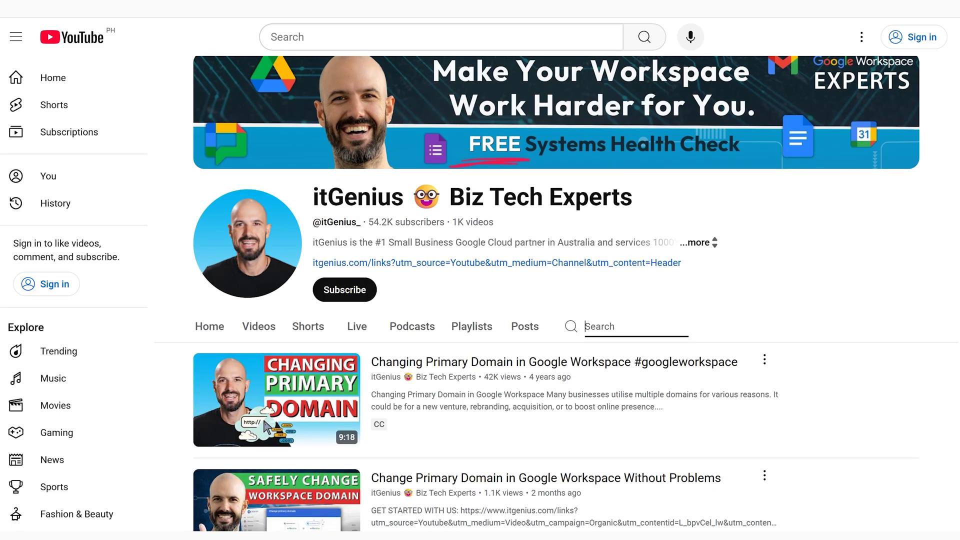
scroll(557, 294, "down", 2)
Scroll through the itGenius channel's videos on changing the Google Workspace primary domain
scroll(556, 294, "down", 2)
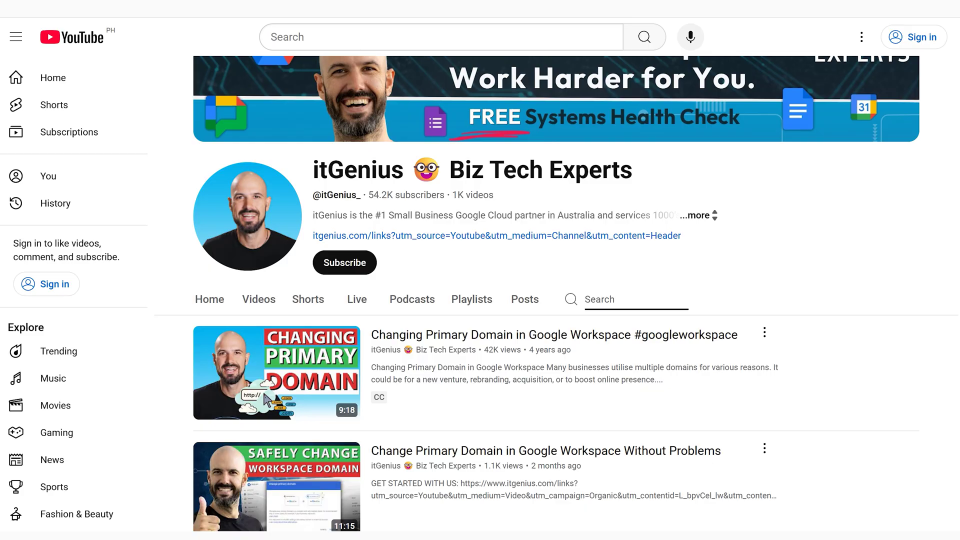
scroll(557, 294, "down", 2)
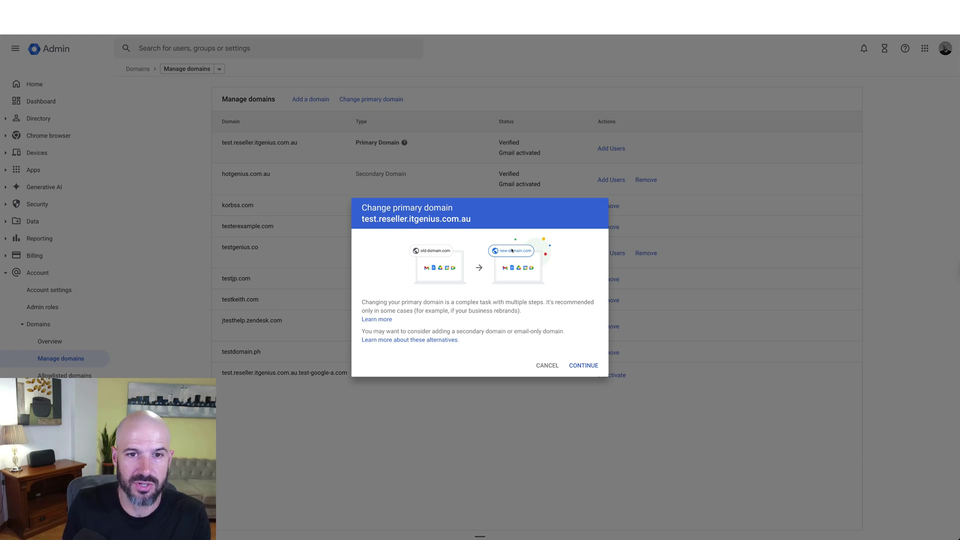
Cancel the Change primary domain dialog, keeping test.reseller.itgenius.com.au as primary
left_click(545, 365)
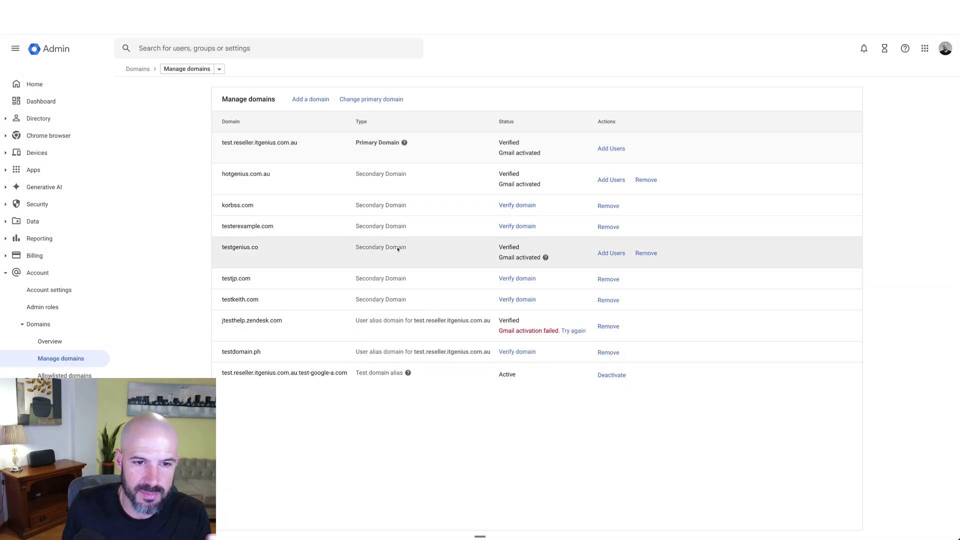